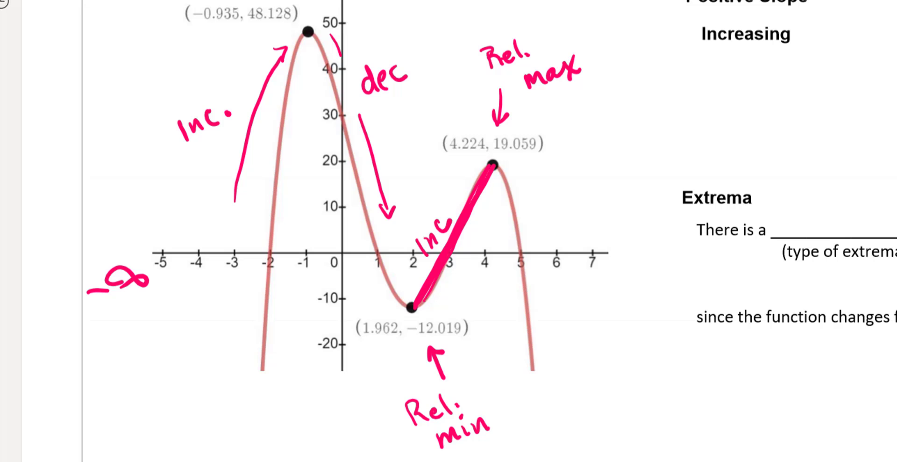
# Label the last falling stretch 'dec' in pink with a downward arrow, undoing the stray arrowhead.
pyautogui.moveTo(537, 204)
pyautogui.mouseDown()
pyautogui.moveTo(533, 210)
pyautogui.moveTo(535, 191)
pyautogui.moveTo(559, 218)
pyautogui.mouseUp()
pyautogui.click(547, 210)
pyautogui.moveTo(578, 201)
pyautogui.mouseDown()
pyautogui.moveTo(578, 214)
pyautogui.moveTo(544, 245)
pyautogui.moveTo(551, 296)
pyautogui.mouseUp()
pyautogui.moveTo(543, 281)
pyautogui.mouseDown()
pyautogui.moveTo(553, 295)
pyautogui.moveTo(561, 283)
pyautogui.mouseUp()
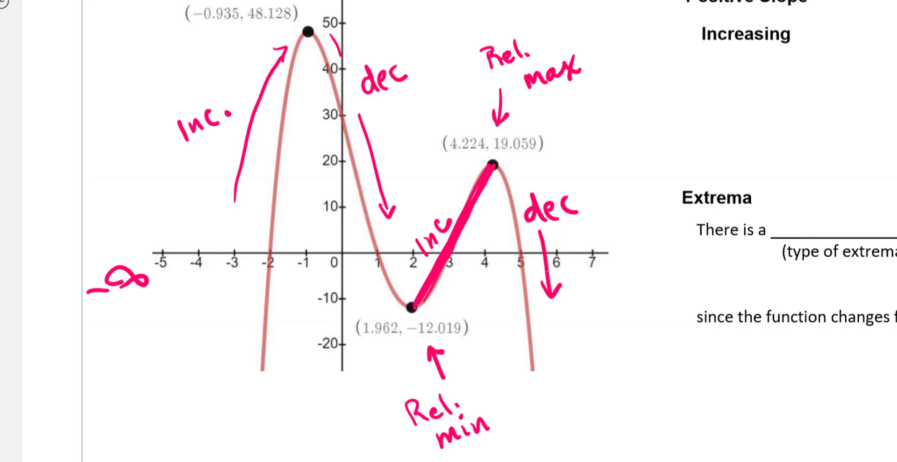
pyautogui.hotkey('ctrl', 'z')
# Write the first increasing interval (−∞, −0.935) followed by a union sign under Increasing.
pyautogui.moveTo(629, 97); pyautogui.dragTo(646, 96)
pyautogui.moveTo(668, 92); pyautogui.dragTo(667, 93)
pyautogui.moveTo(682, 101); pyautogui.dragTo(682, 110)
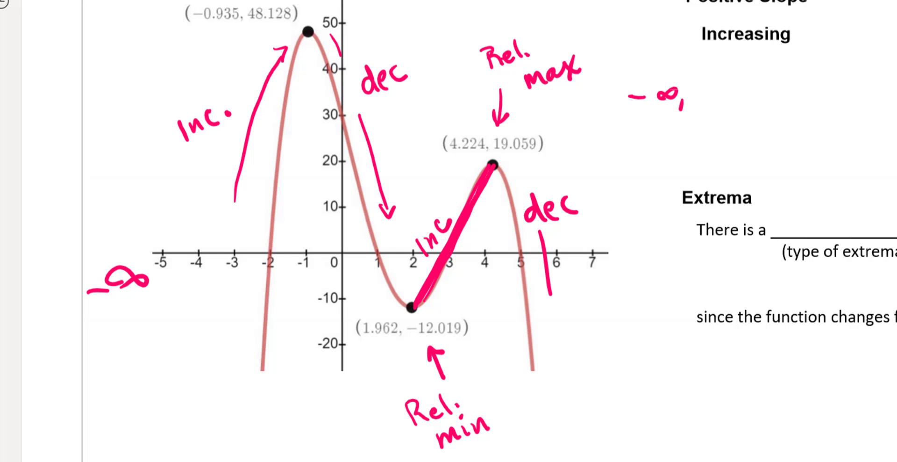
pyautogui.moveTo(684, 94); pyautogui.dragTo(699, 93)
pyautogui.moveTo(715, 88); pyautogui.dragTo(728, 101)
pyautogui.moveTo(743, 88); pyautogui.dragTo(738, 106)
pyautogui.moveTo(749, 86); pyautogui.dragTo(750, 106)
pyautogui.moveTo(773, 86)
pyautogui.mouseDown()
pyautogui.moveTo(764, 106)
pyautogui.moveTo(782, 84)
pyautogui.mouseUp()
pyautogui.moveTo(775, 73); pyautogui.dragTo(782, 112)
pyautogui.moveTo(641, 81); pyautogui.dragTo(639, 124)
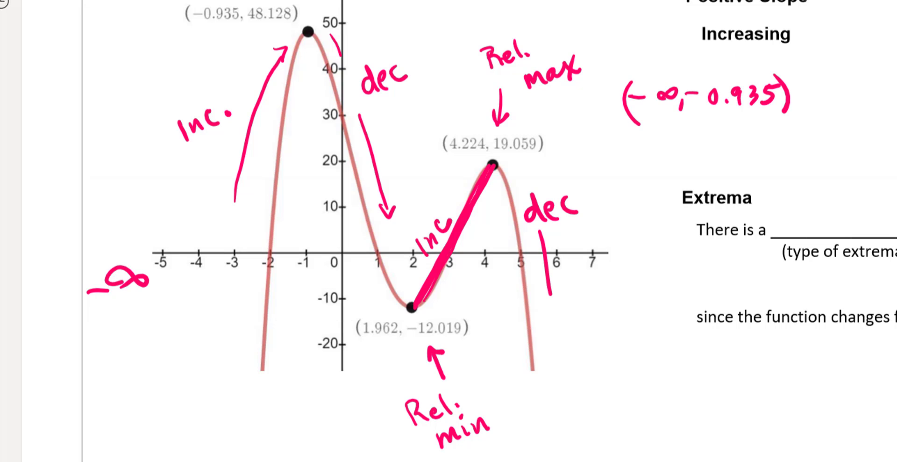
pyautogui.moveTo(798, 92); pyautogui.dragTo(811, 90)
# Write the second increasing interval (1.962, 4.224) and draw a divider after it.
pyautogui.moveTo(828, 82); pyautogui.dragTo(828, 108)
pyautogui.moveTo(836, 102)
pyautogui.mouseDown()
pyautogui.moveTo(858, 112)
pyautogui.moveTo(871, 101)
pyautogui.moveTo(886, 109)
pyautogui.mouseUp()
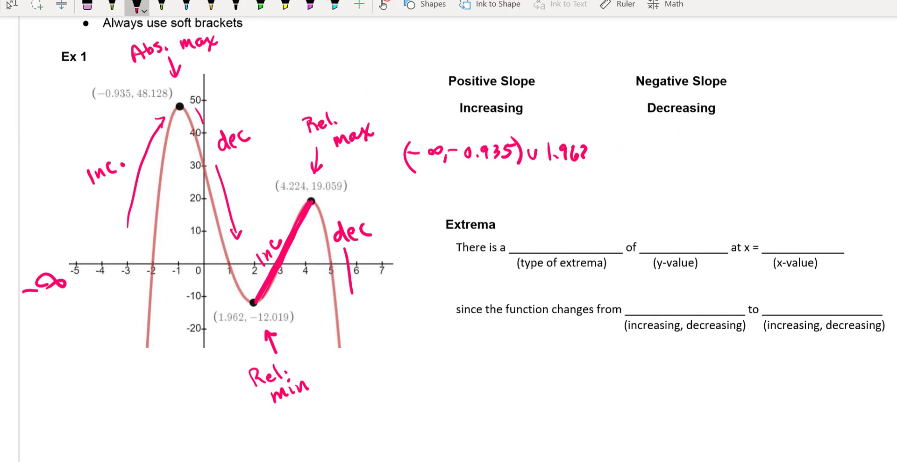
pyautogui.moveTo(582, 159)
pyautogui.mouseDown()
pyautogui.moveTo(592, 168)
pyautogui.moveTo(613, 156)
pyautogui.moveTo(609, 167)
pyautogui.mouseUp()
pyautogui.moveTo(616, 163); pyautogui.dragTo(629, 165)
pyautogui.moveTo(630, 153); pyautogui.dragTo(640, 162)
pyautogui.moveTo(642, 149); pyautogui.dragTo(646, 167)
pyautogui.moveTo(650, 137)
pyautogui.mouseDown()
pyautogui.moveTo(657, 157)
pyautogui.moveTo(650, 167)
pyautogui.mouseUp()
pyautogui.moveTo(550, 134); pyautogui.dragTo(556, 176)
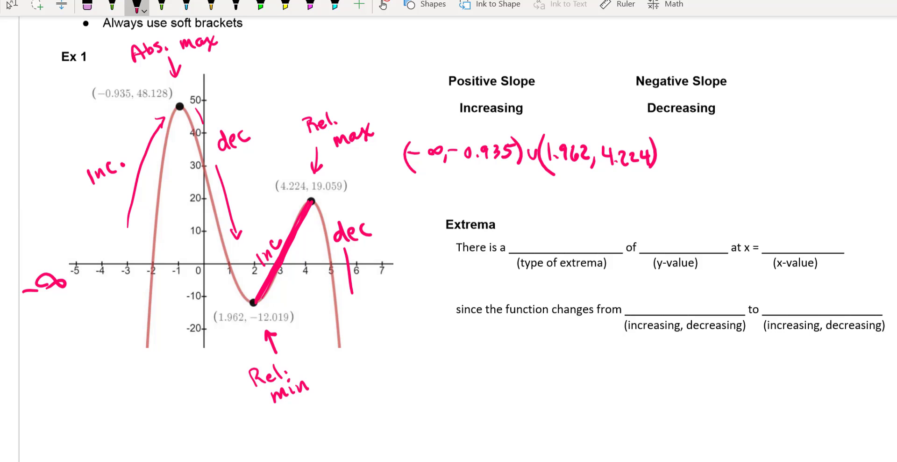
pyautogui.moveTo(668, 120); pyautogui.dragTo(673, 198)
# Highlight the falling curve stretches, the x-values 4.224 and −0.935, and 'Decreasing' in green.
pyautogui.click(236, 5)
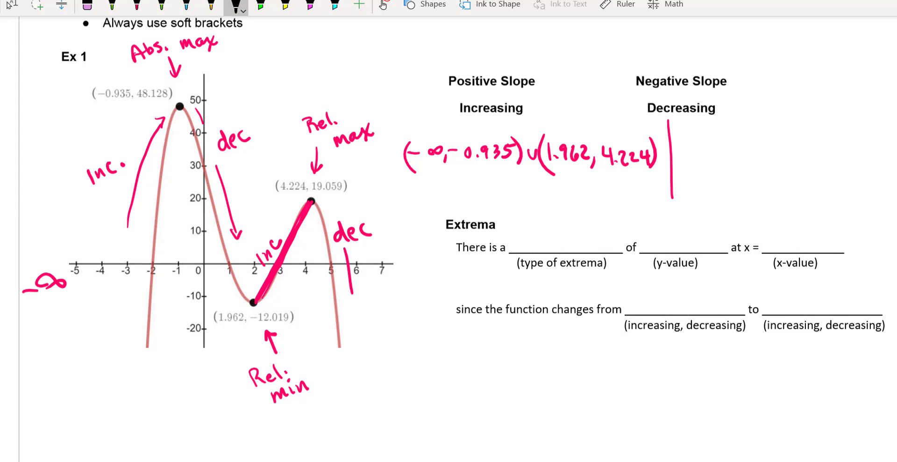
pyautogui.click(261, 5)
pyautogui.moveTo(180, 104)
pyautogui.mouseDown()
pyautogui.moveTo(192, 121)
pyautogui.moveTo(227, 295)
pyautogui.mouseUp()
pyautogui.moveTo(311, 201)
pyautogui.mouseDown()
pyautogui.moveTo(330, 251)
pyautogui.moveTo(327, 333)
pyautogui.mouseUp()
pyautogui.moveTo(279, 185)
pyautogui.mouseDown()
pyautogui.moveTo(302, 188)
pyautogui.moveTo(282, 192)
pyautogui.mouseUp()
pyautogui.moveTo(108, 88); pyautogui.dragTo(133, 92)
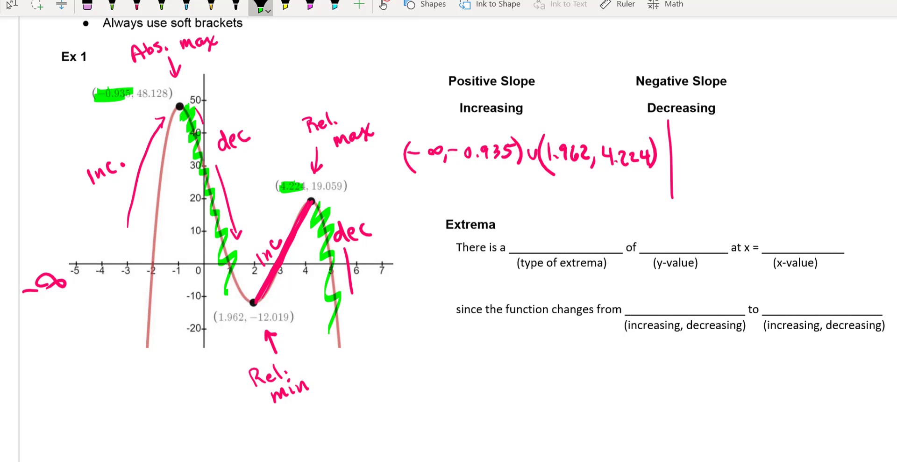
pyautogui.moveTo(645, 108); pyautogui.dragTo(720, 108)
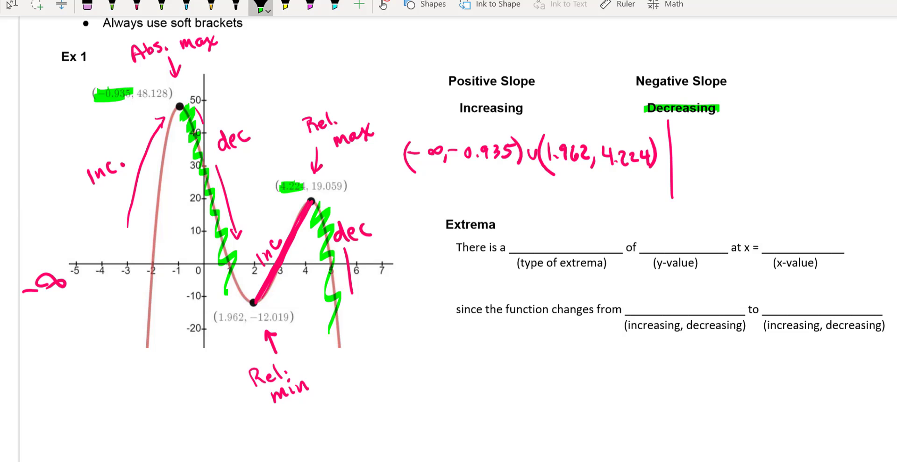
# Write (−0.935, 1.962) with a union sign under Decreasing in black ink.
pyautogui.click(236, 5)
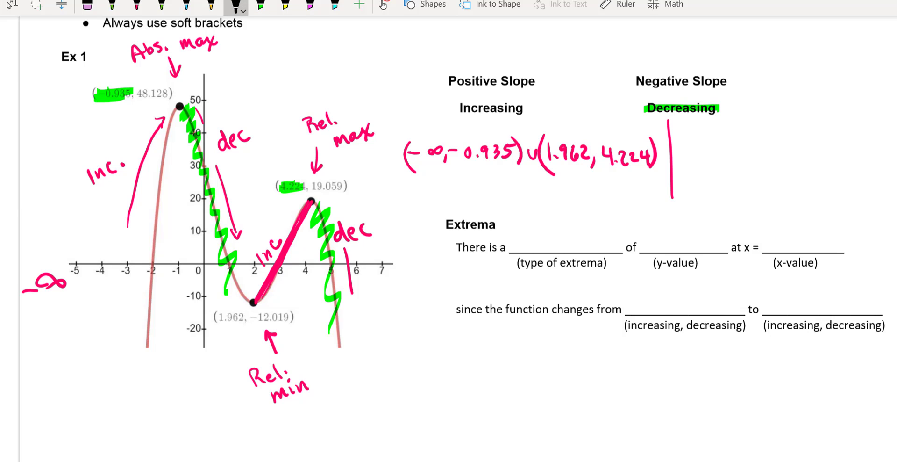
pyautogui.moveTo(680, 140); pyautogui.dragTo(691, 138)
pyautogui.moveTo(702, 134)
pyautogui.mouseDown()
pyautogui.moveTo(699, 144)
pyautogui.moveTo(702, 133)
pyautogui.mouseUp()
pyautogui.moveTo(722, 133); pyautogui.dragTo(719, 147)
pyautogui.moveTo(727, 132); pyautogui.dragTo(729, 147)
pyautogui.moveTo(746, 132)
pyautogui.mouseDown()
pyautogui.moveTo(739, 143)
pyautogui.moveTo(756, 126)
pyautogui.mouseUp()
pyautogui.moveTo(753, 144); pyautogui.dragTo(756, 147)
pyautogui.hscroll(1, 449, 234)
pyautogui.moveTo(767, 132); pyautogui.dragTo(765, 151)
pyautogui.moveTo(780, 137)
pyautogui.mouseDown()
pyautogui.moveTo(776, 148)
pyautogui.moveTo(796, 145)
pyautogui.moveTo(794, 157)
pyautogui.mouseUp()
pyautogui.moveTo(658, 122); pyautogui.dragTo(656, 158)
pyautogui.moveTo(812, 136)
pyautogui.mouseDown()
pyautogui.moveTo(817, 148)
pyautogui.moveTo(823, 134)
pyautogui.mouseUp()
# Switch to the selection tool and scroll across the page toward the Decreasing entry.
pyautogui.hscroll(1, 449, 234)
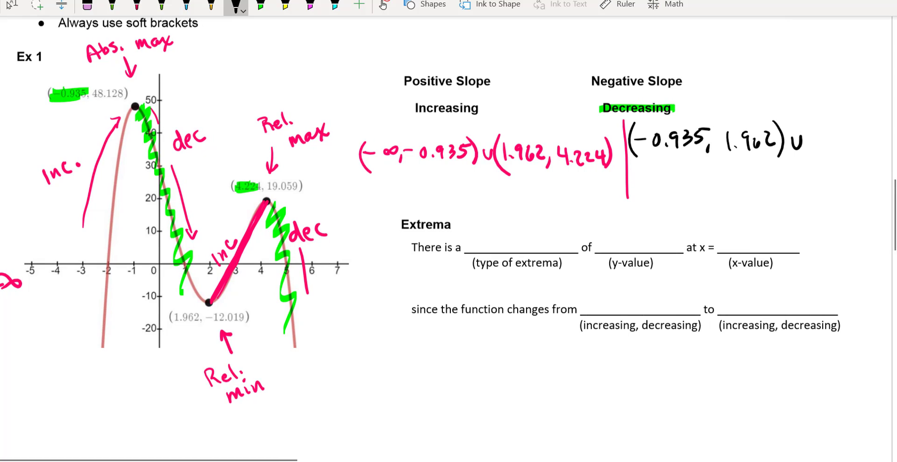
pyautogui.click(12, 6)
pyautogui.scroll(-1, 449, 233)
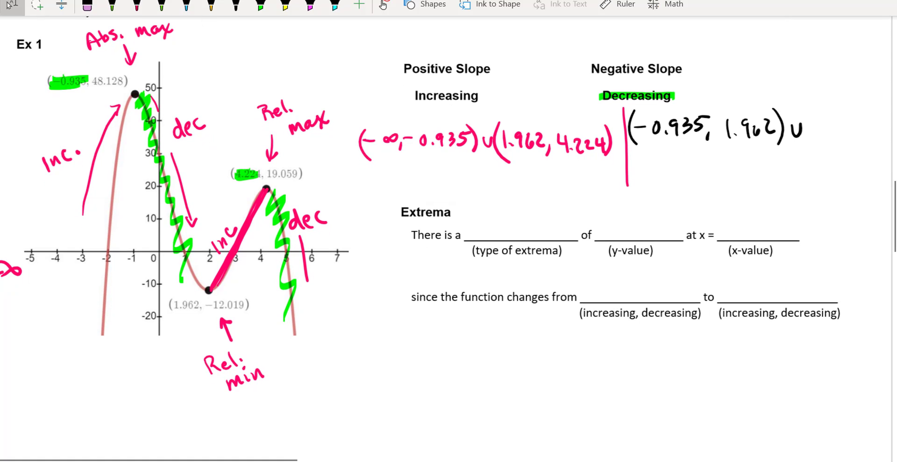
pyautogui.moveTo(819, 109)
pyautogui.mouseDown()
pyautogui.moveTo(826, 124)
pyautogui.moveTo(844, 119)
pyautogui.moveTo(850, 132)
pyautogui.mouseUp()
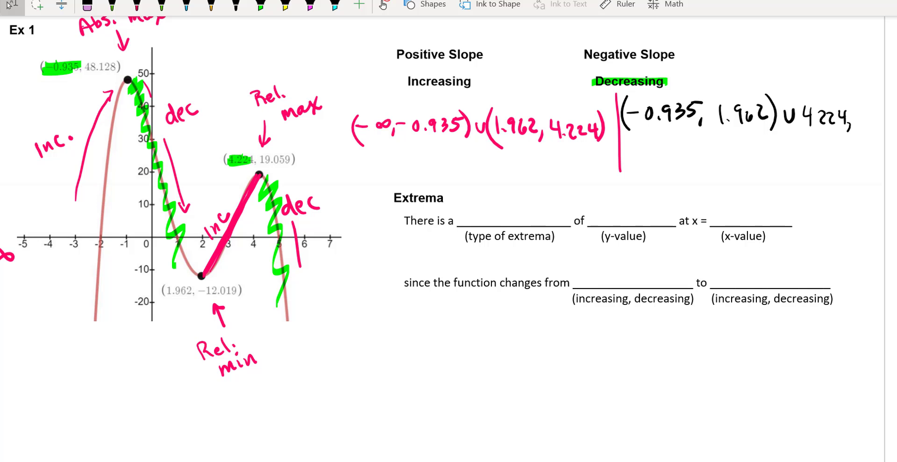
pyautogui.hscroll(1, 449, 234)
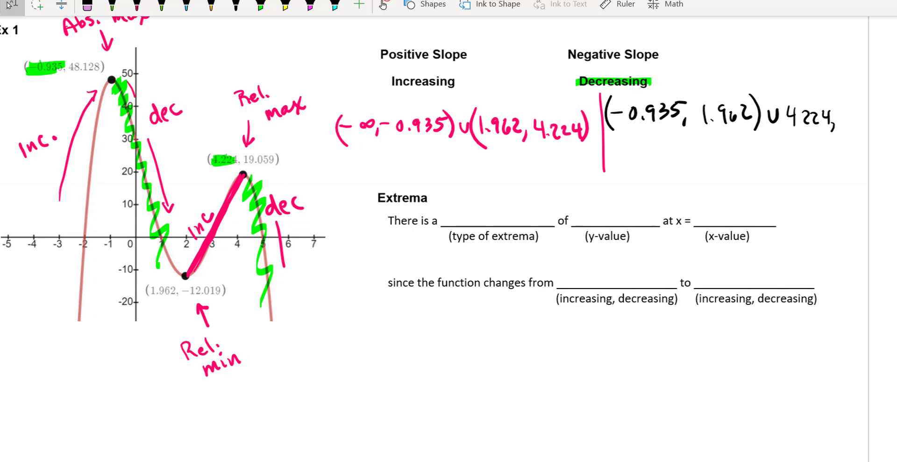
# Draw a black vertical line at x = 4.224 with an arrow pointing toward infinity.
pyautogui.click(236, 5)
pyautogui.moveTo(243, 156); pyautogui.dragTo(243, 268)
pyautogui.moveTo(241, 230); pyautogui.dragTo(241, 266)
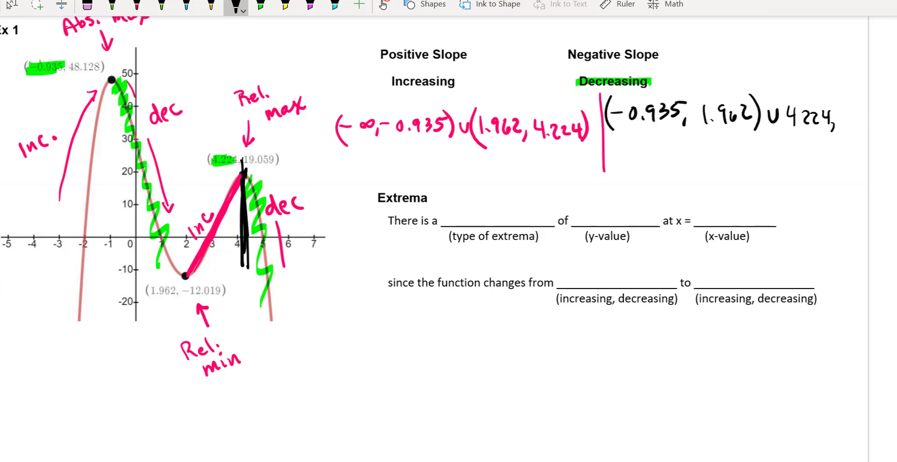
pyautogui.moveTo(248, 233)
pyautogui.mouseDown()
pyautogui.moveTo(331, 233)
pyautogui.moveTo(316, 237)
pyautogui.mouseUp()
pyautogui.moveTo(310, 216)
pyautogui.mouseDown()
pyautogui.moveTo(339, 232)
pyautogui.moveTo(313, 251)
pyautogui.moveTo(348, 253)
pyautogui.mouseUp()
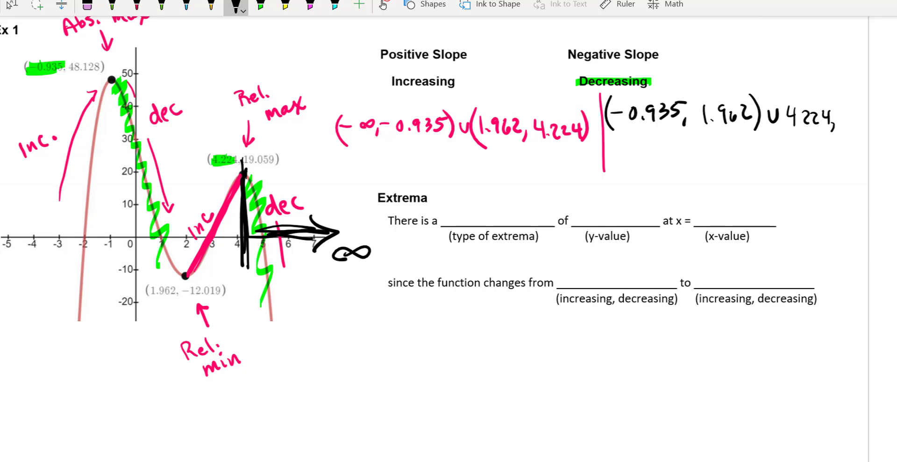
pyautogui.hscroll(3, 449, 233)
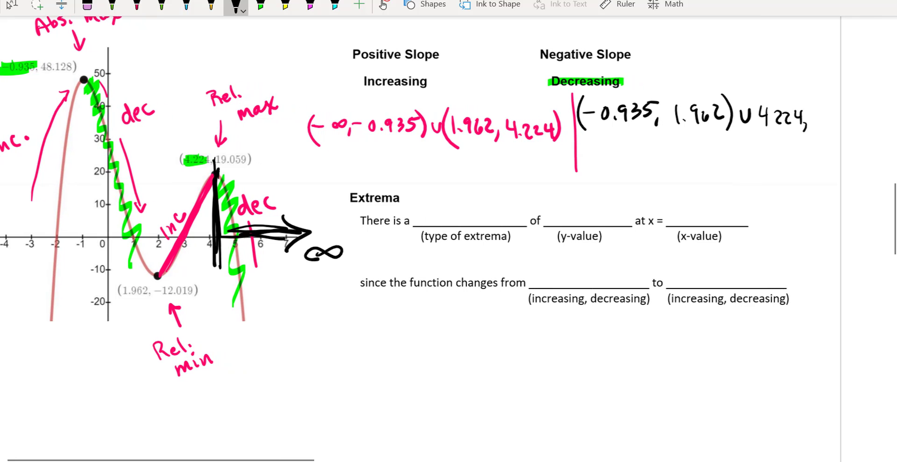
# Complete the decreasing intervals with (4.224, ∞) after the union sign.
pyautogui.click(11, 5)
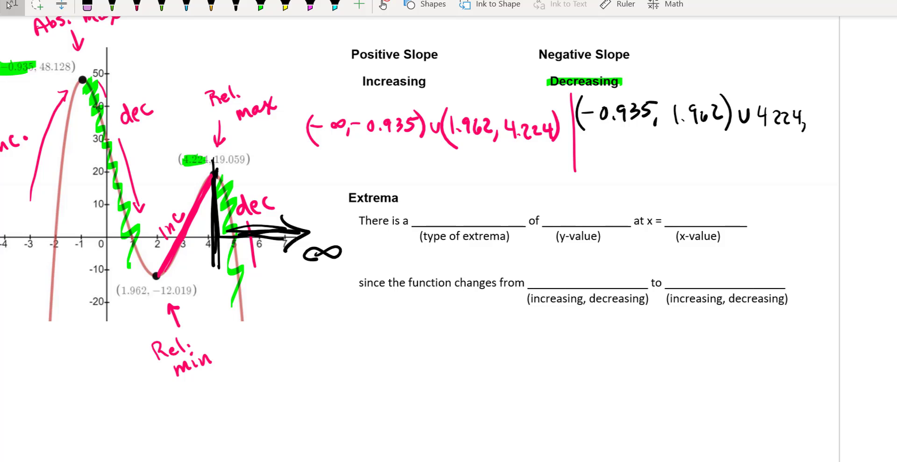
pyautogui.hscroll(3, 449, 234)
pyautogui.click(236, 6)
pyautogui.moveTo(786, 116)
pyautogui.mouseDown()
pyautogui.moveTo(799, 120)
pyautogui.moveTo(789, 120)
pyautogui.mouseUp()
pyautogui.moveTo(798, 100); pyautogui.dragTo(802, 133)
pyautogui.moveTo(729, 97)
pyautogui.mouseDown()
pyautogui.moveTo(727, 137)
pyautogui.moveTo(736, 127)
pyautogui.mouseUp()
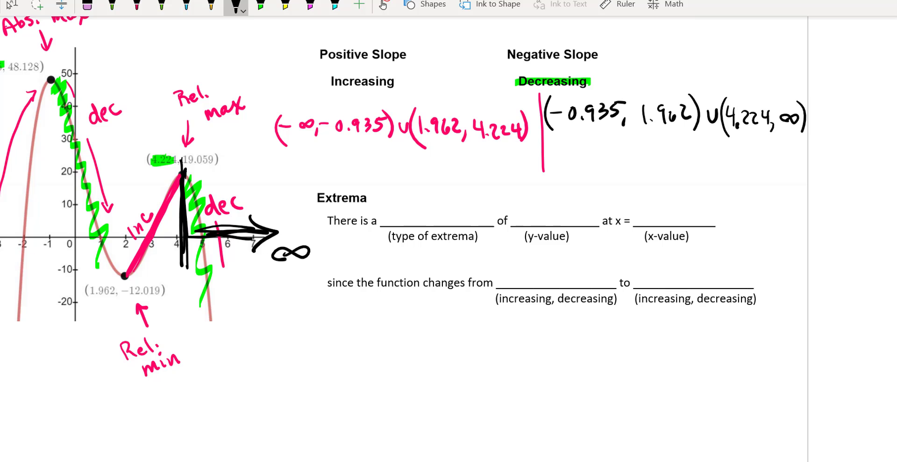
pyautogui.scroll(-3, 327, 234)
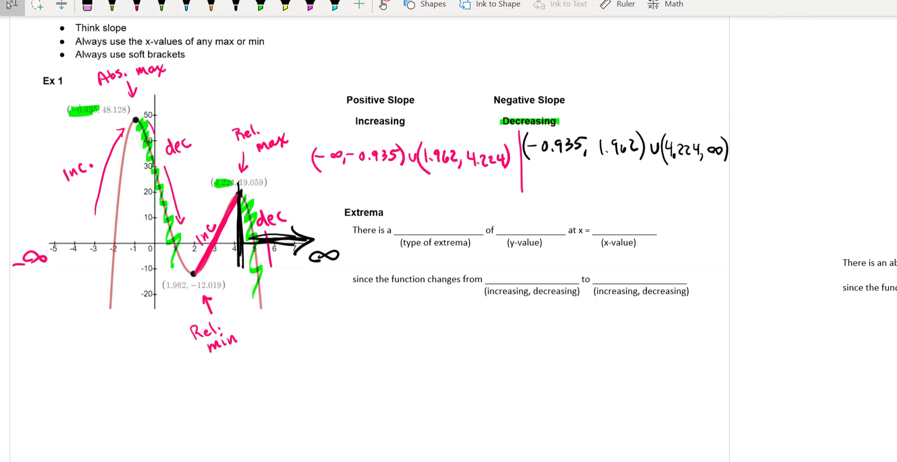
pyautogui.scroll(3, 506, 301)
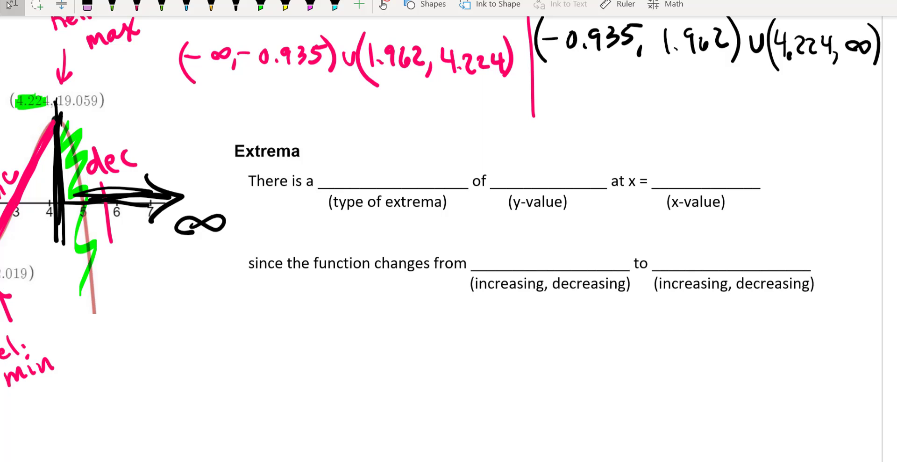
pyautogui.click(137, 6)
# Write 'Abs. max/min' in pink beside the Extrema heading.
pyautogui.moveTo(335, 153); pyautogui.dragTo(354, 142)
pyautogui.moveTo(367, 130); pyautogui.dragTo(363, 144)
pyautogui.moveTo(382, 135); pyautogui.dragTo(441, 120)
pyautogui.moveTo(438, 112); pyautogui.dragTo(424, 131)
pyautogui.moveTo(452, 95)
pyautogui.mouseDown()
pyautogui.moveTo(451, 129)
pyautogui.moveTo(470, 111)
pyautogui.moveTo(501, 111)
pyautogui.mouseUp()
pyautogui.moveTo(472, 95); pyautogui.dragTo(476, 99)
# Write 'Rel. max/min' above the first Extrema blank, then stop inking.
pyautogui.moveTo(349, 171); pyautogui.dragTo(370, 184)
pyautogui.moveTo(369, 178); pyautogui.dragTo(390, 158)
pyautogui.moveTo(393, 173); pyautogui.dragTo(442, 164)
pyautogui.moveTo(442, 158)
pyautogui.mouseDown()
pyautogui.moveTo(457, 155)
pyautogui.moveTo(447, 163)
pyautogui.mouseUp()
pyautogui.moveTo(469, 133)
pyautogui.mouseDown()
pyautogui.moveTo(463, 157)
pyautogui.moveTo(511, 143)
pyautogui.moveTo(490, 134)
pyautogui.mouseUp()
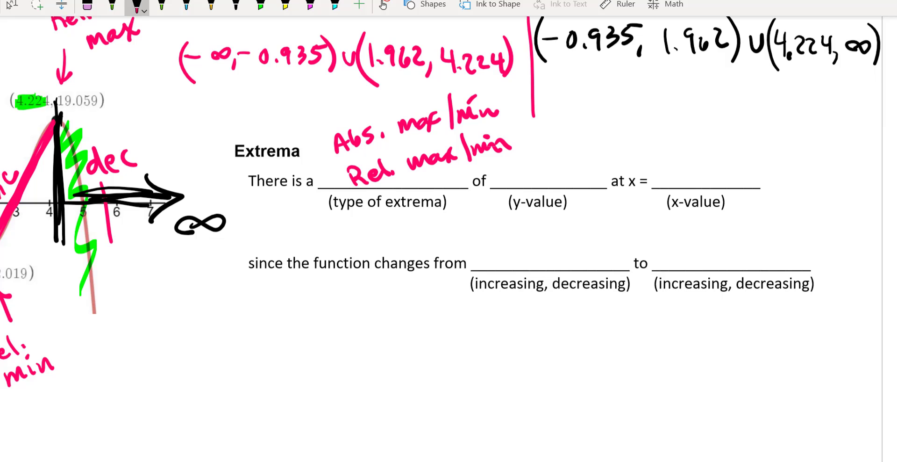
pyautogui.scroll(-4, 795, 423)
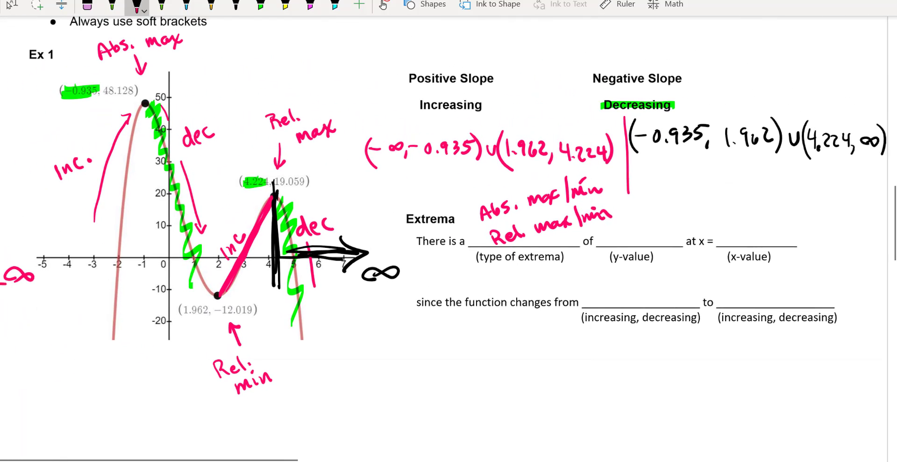
pyautogui.press('Escape')
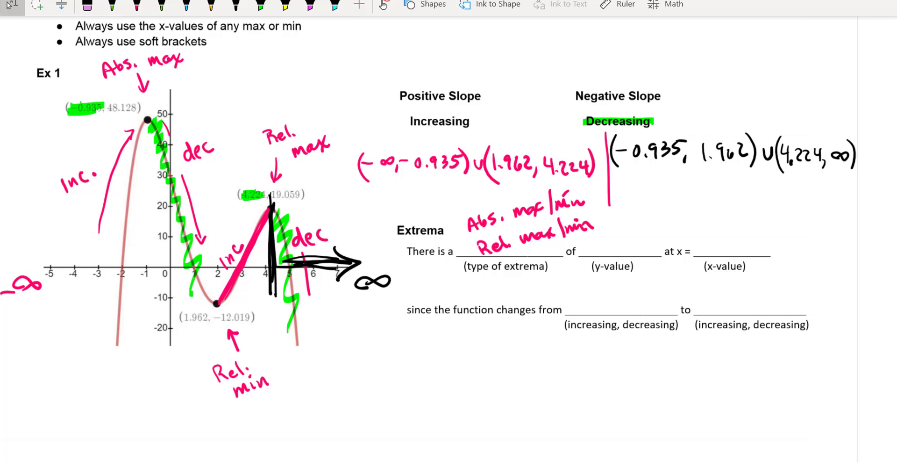
pyautogui.click(186, 6)
# Mark the Abs. max with a circled blue 1 and the Rel. min with a circled 2.
pyautogui.scroll(-3, 428, 206)
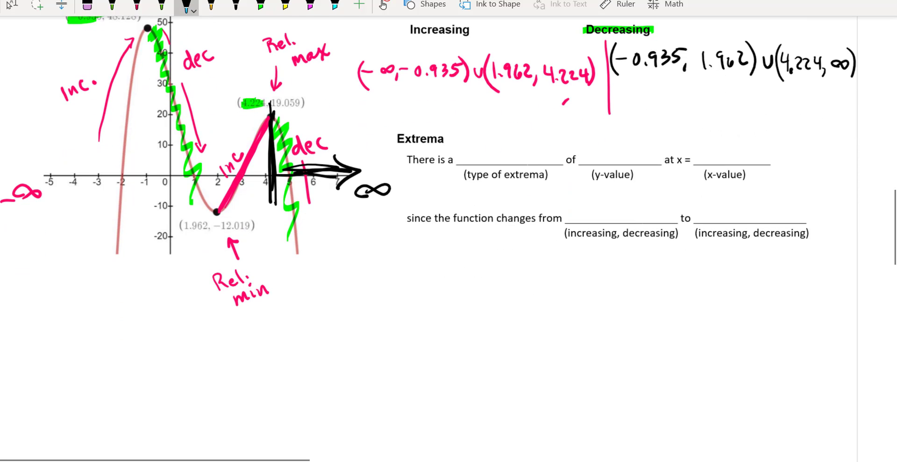
pyautogui.moveTo(377, 263)
pyautogui.mouseDown()
pyautogui.moveTo(378, 282)
pyautogui.moveTo(383, 257)
pyautogui.mouseUp()
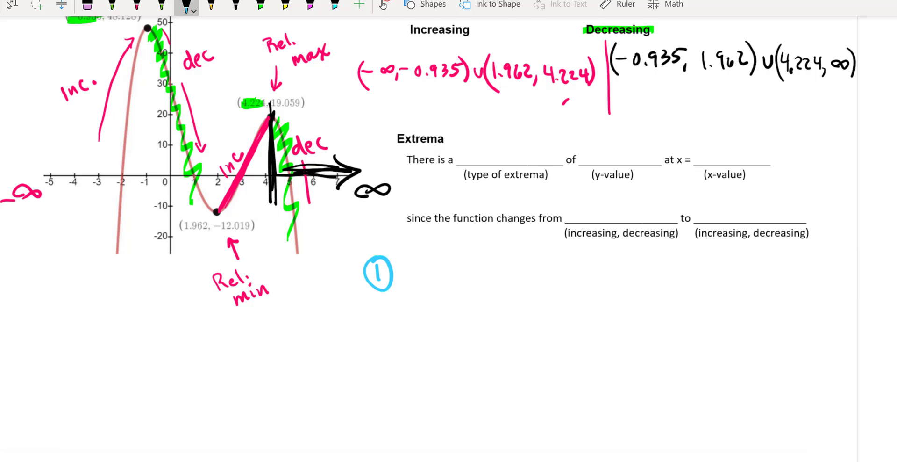
pyautogui.moveTo(190, 302); pyautogui.dragTo(201, 316)
pyautogui.moveTo(201, 294)
pyautogui.mouseDown()
pyautogui.moveTo(181, 318)
pyautogui.moveTo(202, 295)
pyautogui.mouseUp()
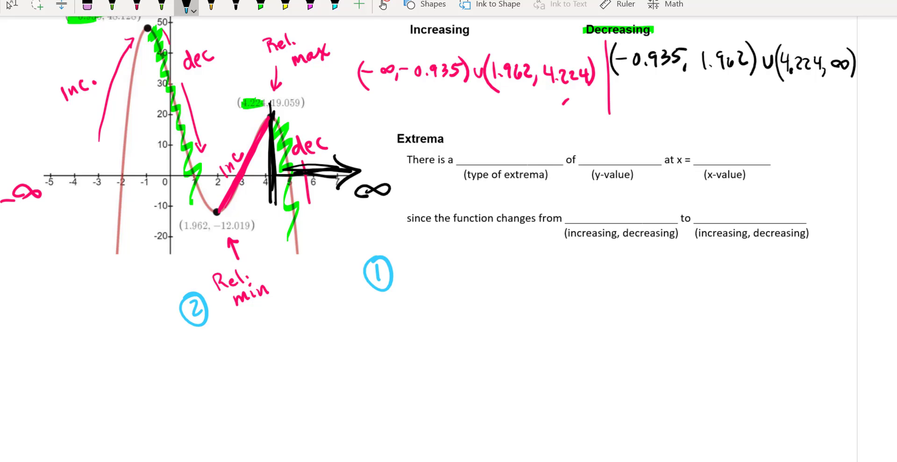
pyautogui.scroll(1, 448, 234)
pyautogui.moveTo(243, 83)
pyautogui.mouseDown()
pyautogui.moveTo(251, 88)
pyautogui.moveTo(243, 100)
pyautogui.moveTo(255, 77)
pyautogui.mouseUp()
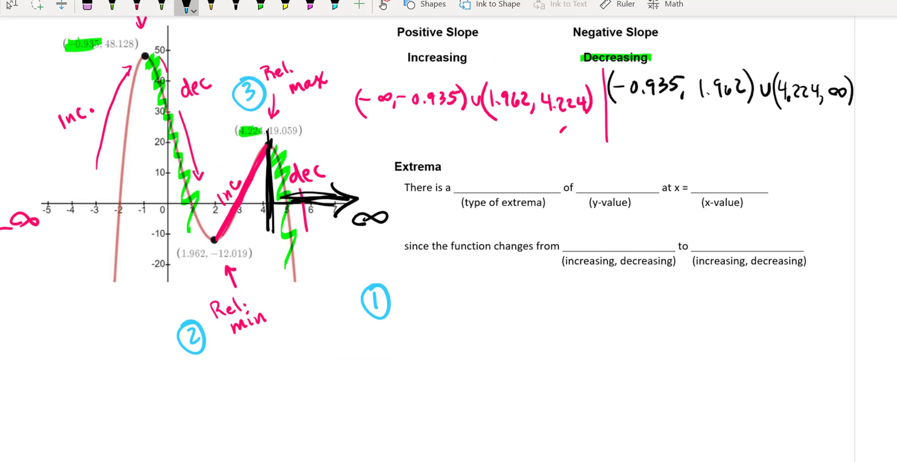
pyautogui.scroll(2, 448, 234)
pyautogui.moveTo(92, 48); pyautogui.dragTo(81, 49)
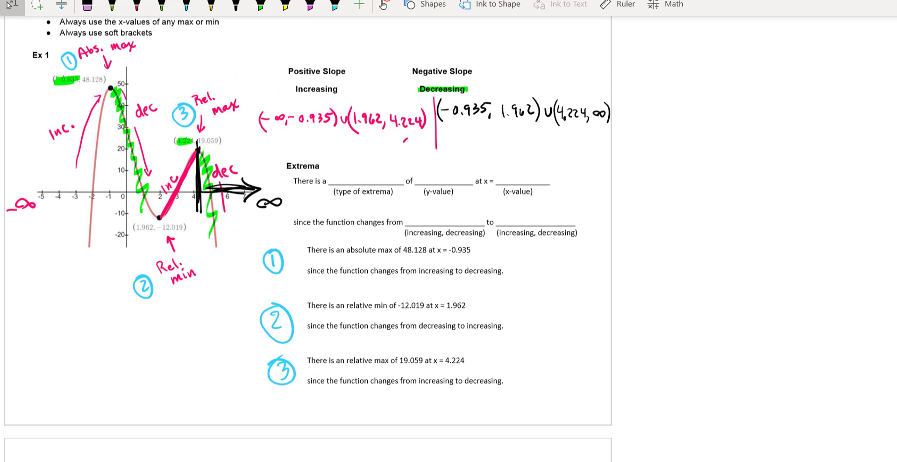
# Review the first extrema statement, then scroll down to Ex 2's unannotated graph.
pyautogui.scroll(5, 449, 234)
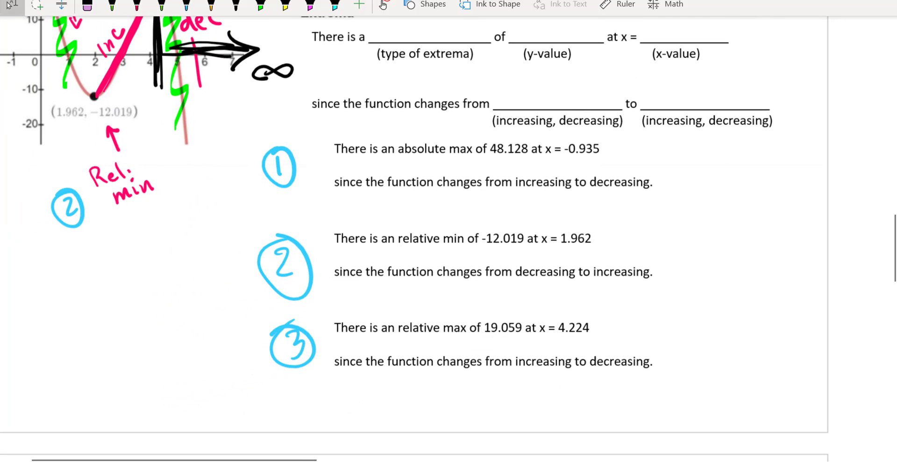
pyautogui.moveTo(678, 140); pyautogui.dragTo(328, 192)
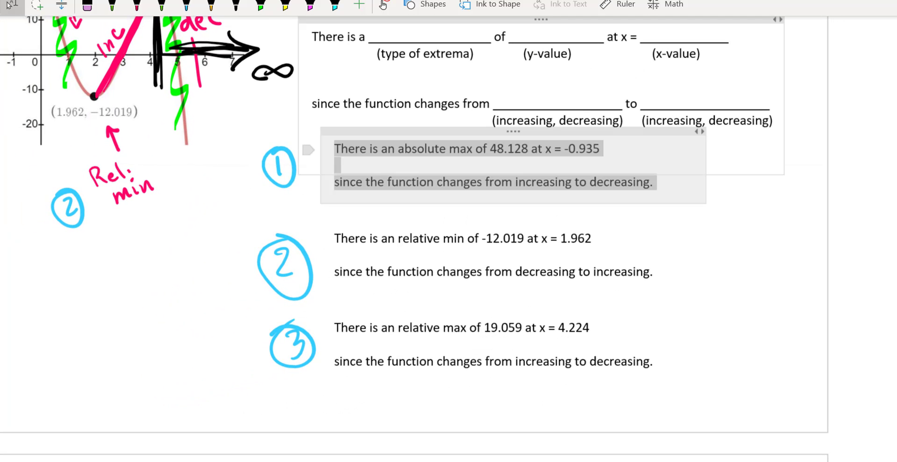
pyautogui.click(849, 180)
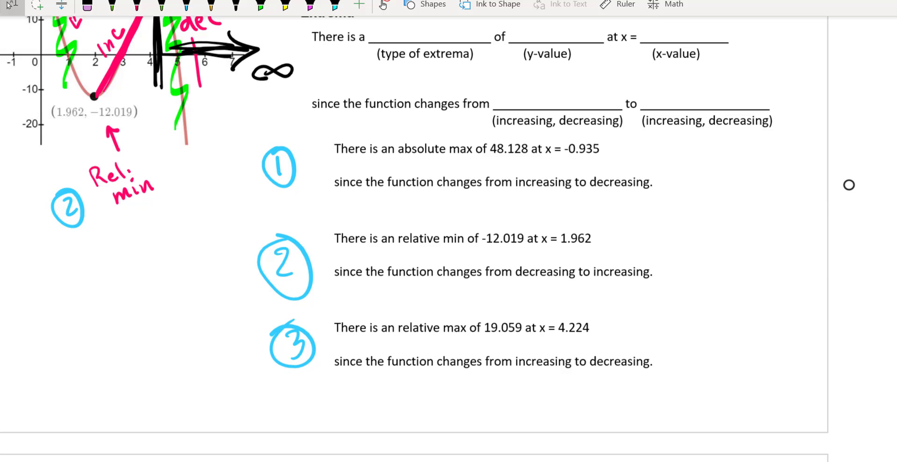
pyautogui.scroll(1, 849, 185)
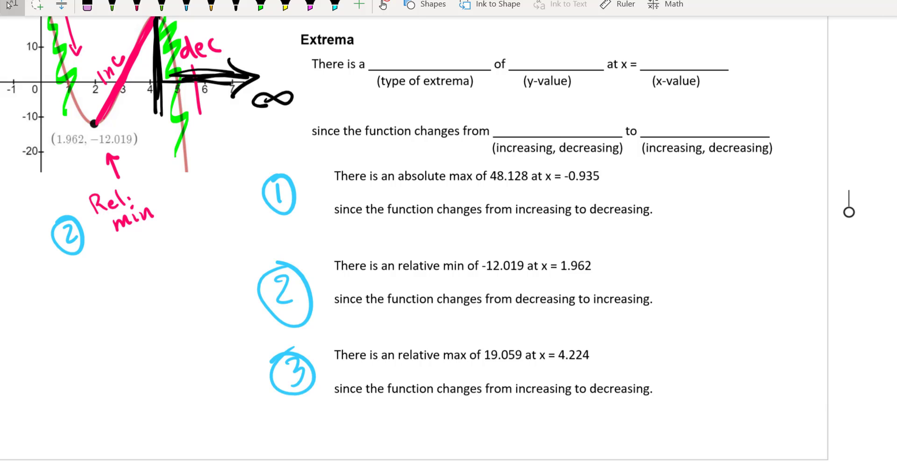
pyautogui.scroll(-1, 849, 212)
pyautogui.scroll(-3, 845, 214)
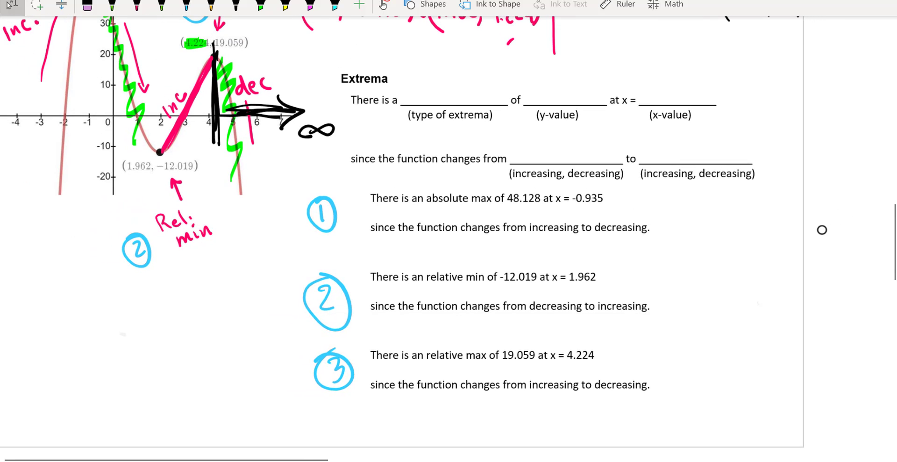
pyautogui.scroll(-2, 806, 243)
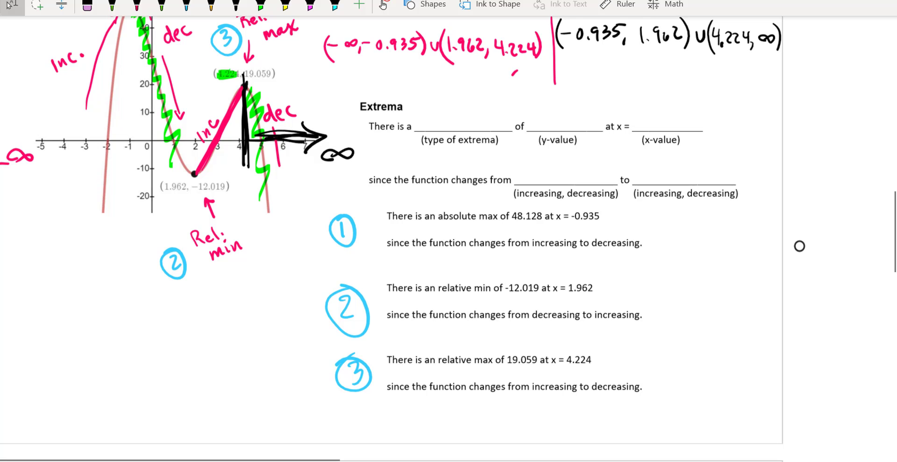
pyautogui.scroll(-9, 799, 245)
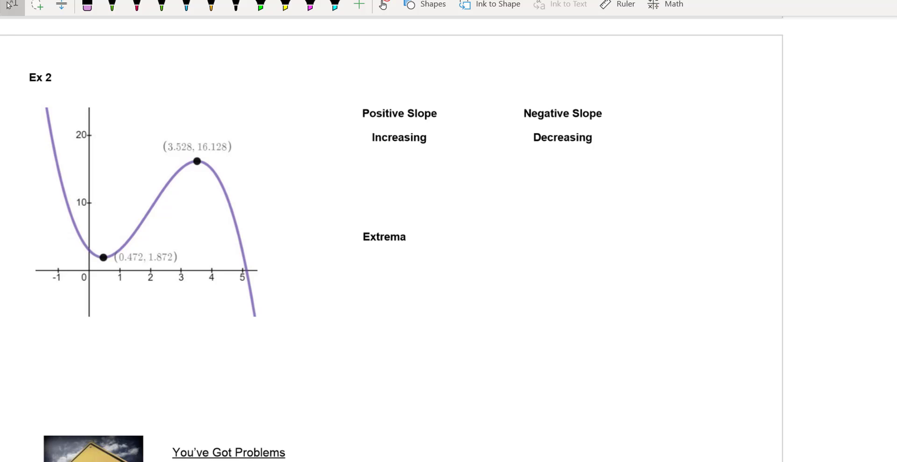
# Draw red arrows: down at (3.528, 16.128) and up at the minimum (0.472, 1.872).
pyautogui.click(136, 5)
pyautogui.moveTo(196, 105); pyautogui.dragTo(206, 120)
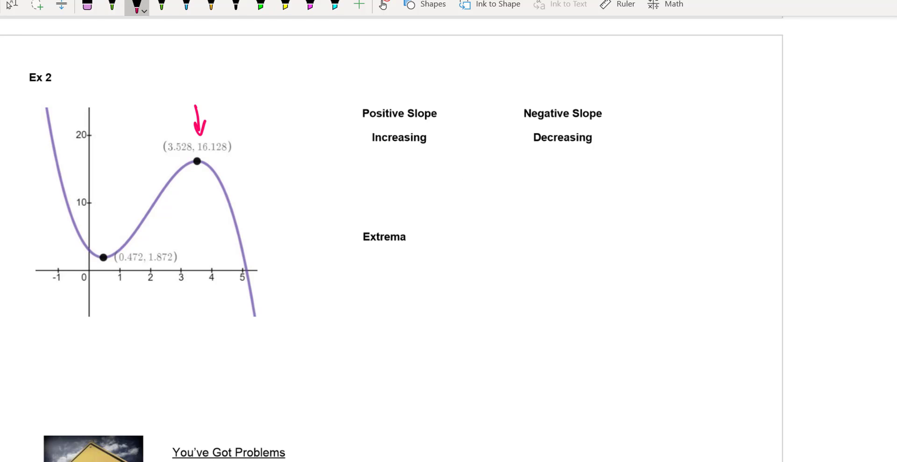
pyautogui.moveTo(110, 302)
pyautogui.mouseDown()
pyautogui.moveTo(104, 275)
pyautogui.moveTo(114, 281)
pyautogui.mouseUp()
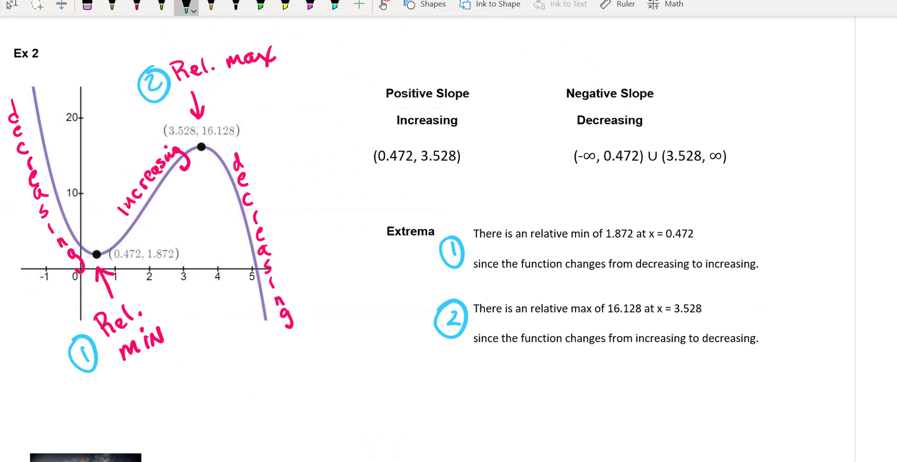
pyautogui.scroll(-2, 449, 234)
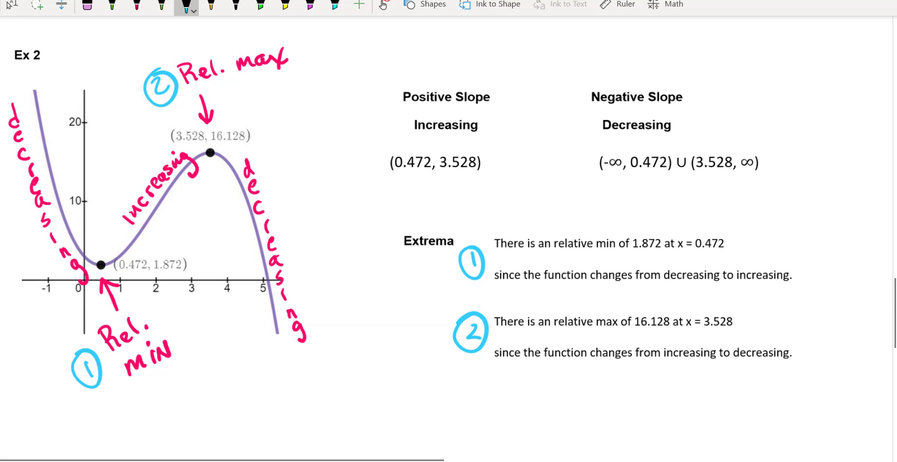
pyautogui.press('Escape')
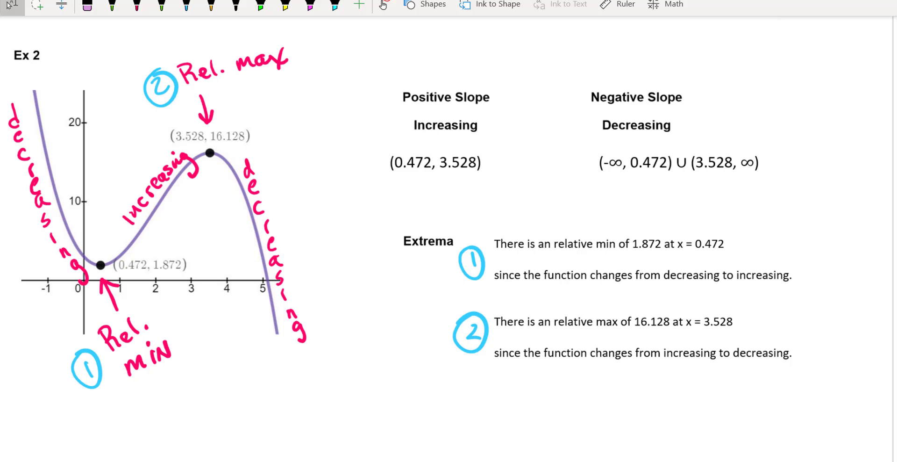
# Highlight 'x =' in green in both the relative min and relative max statements.
pyautogui.click(261, 6)
pyautogui.moveTo(678, 244)
pyautogui.mouseDown()
pyautogui.moveTo(695, 245)
pyautogui.moveTo(688, 238)
pyautogui.mouseUp()
pyautogui.moveTo(689, 322)
pyautogui.mouseDown()
pyautogui.moveTo(699, 320)
pyautogui.moveTo(690, 327)
pyautogui.mouseUp()
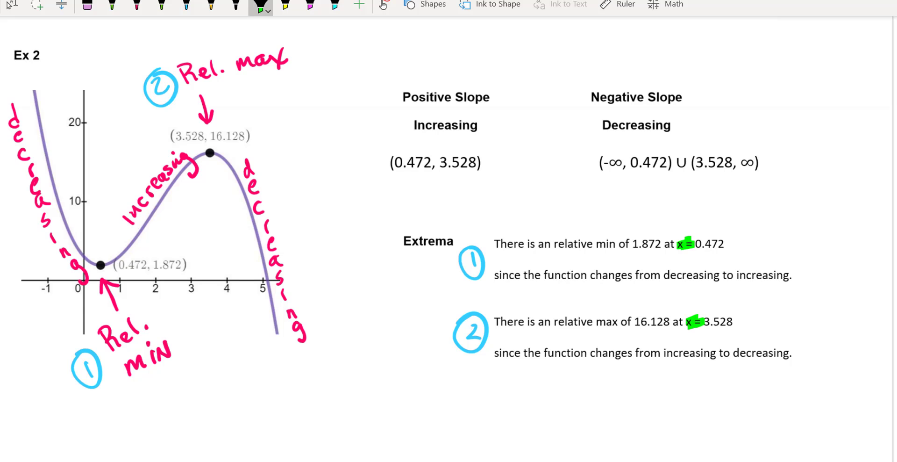